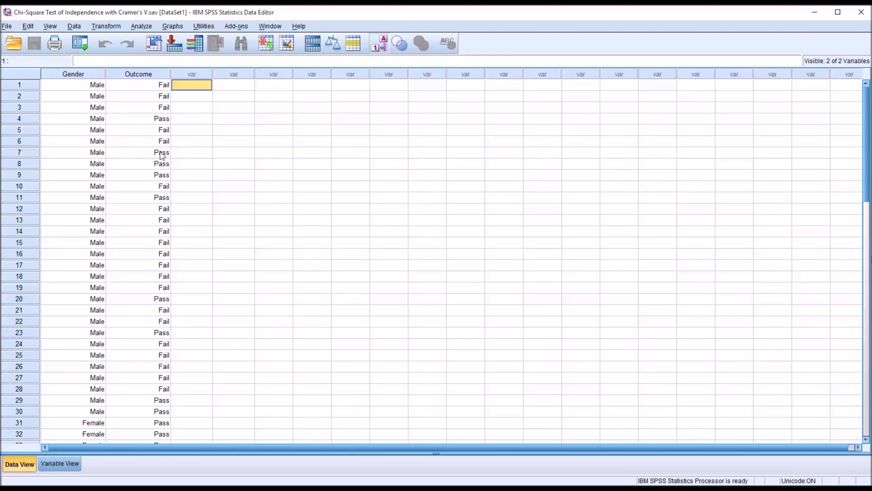
Step: Check the Gender and Outcome columns, toggling between 0/1 codes and Male/Female, Pass/Fail labels
left_click(80, 75)
left_click(127, 74)
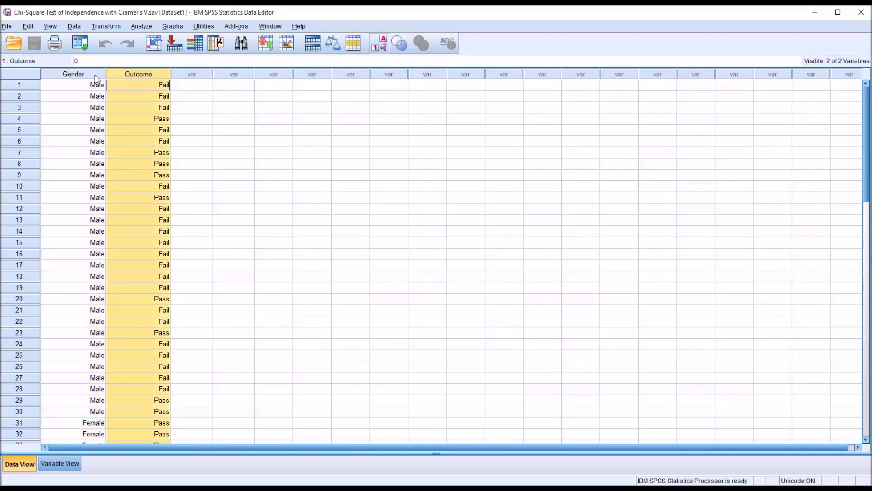
left_click(95, 75)
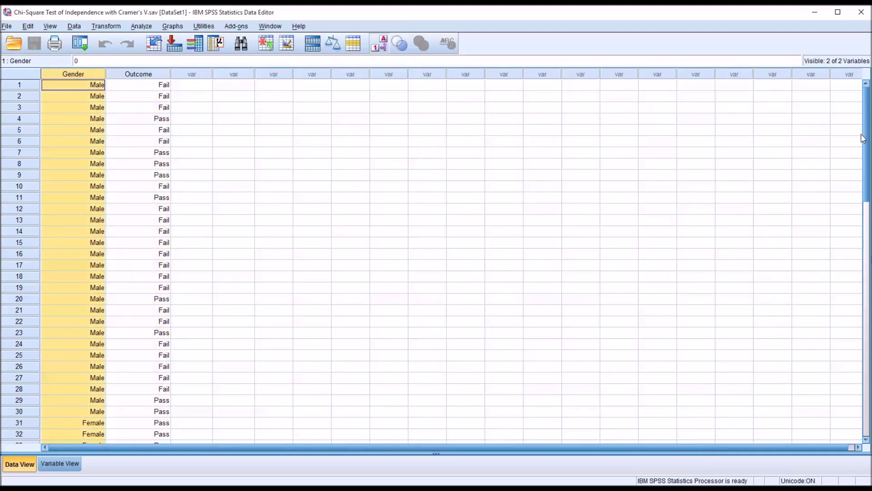
left_click_drag(862, 139, 845, 137)
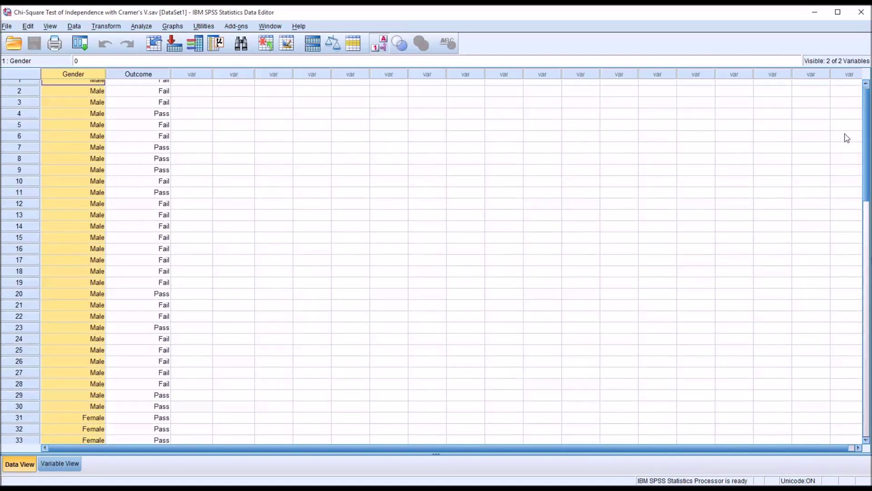
left_click(383, 44)
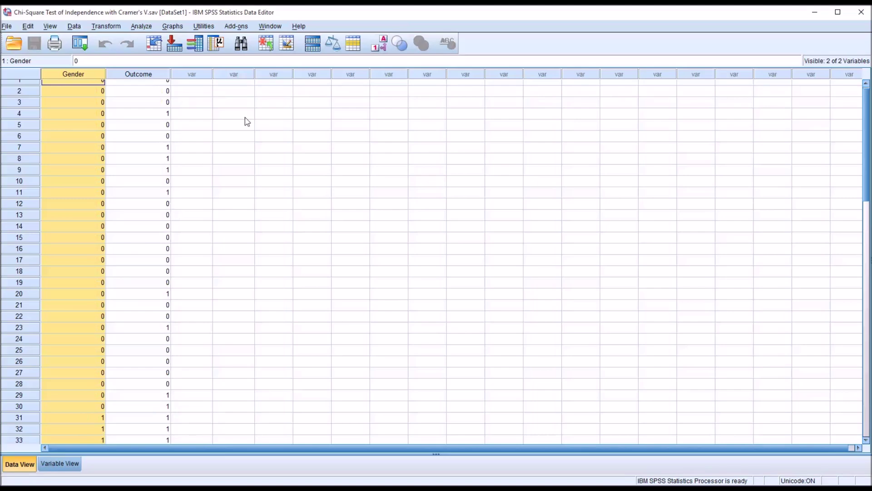
left_click(383, 43)
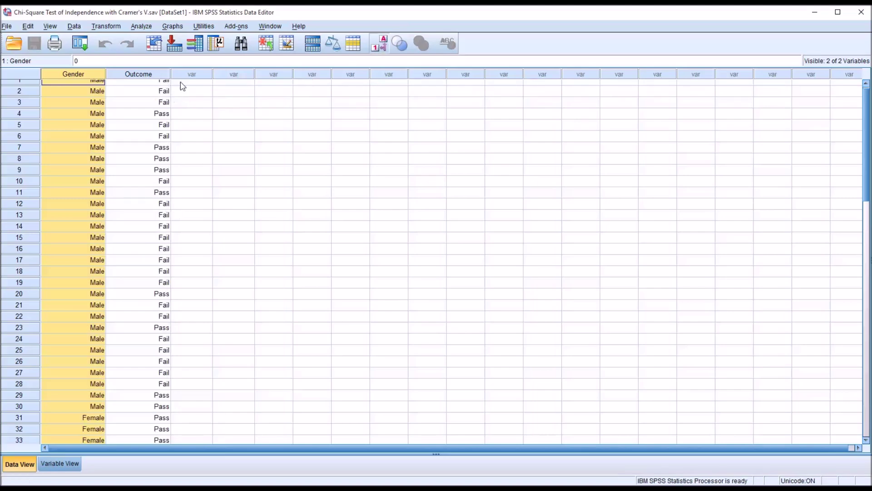
left_click_drag(866, 141, 866, 135)
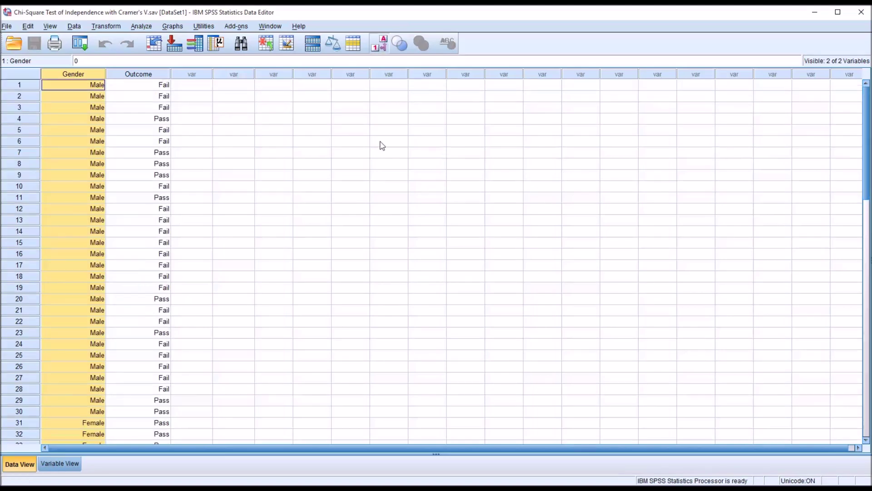
left_click(383, 44)
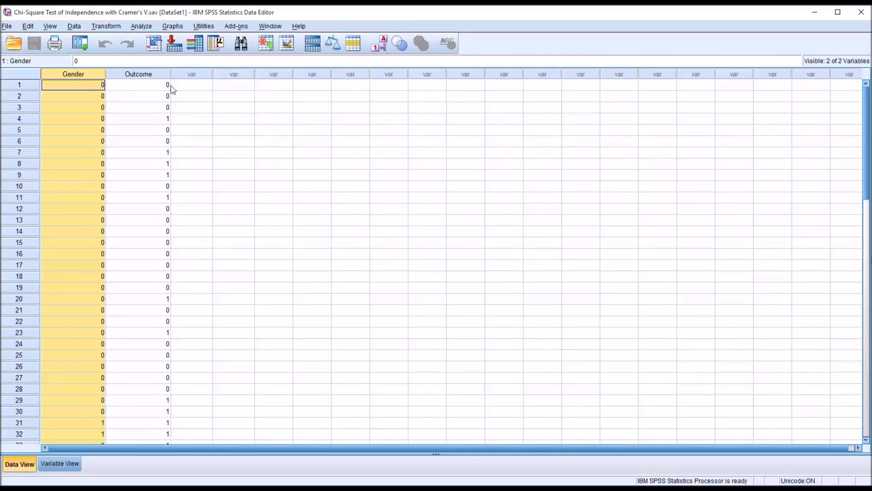
left_click(383, 46)
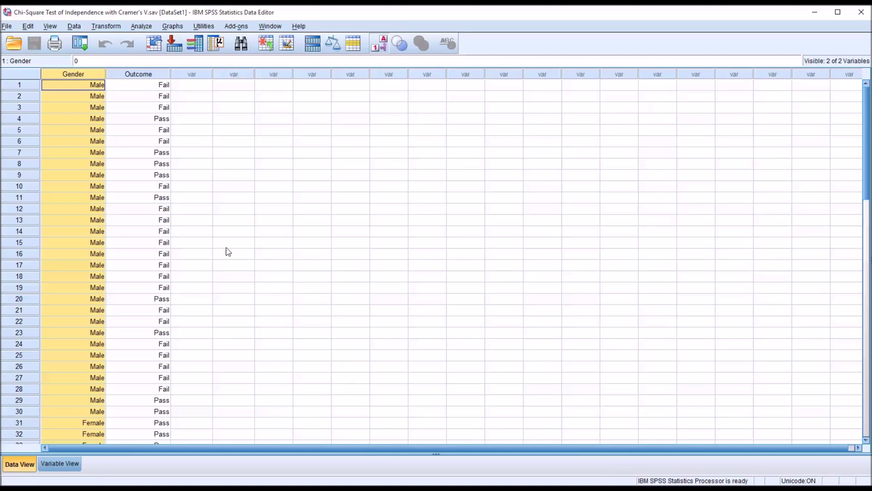
left_click(189, 87)
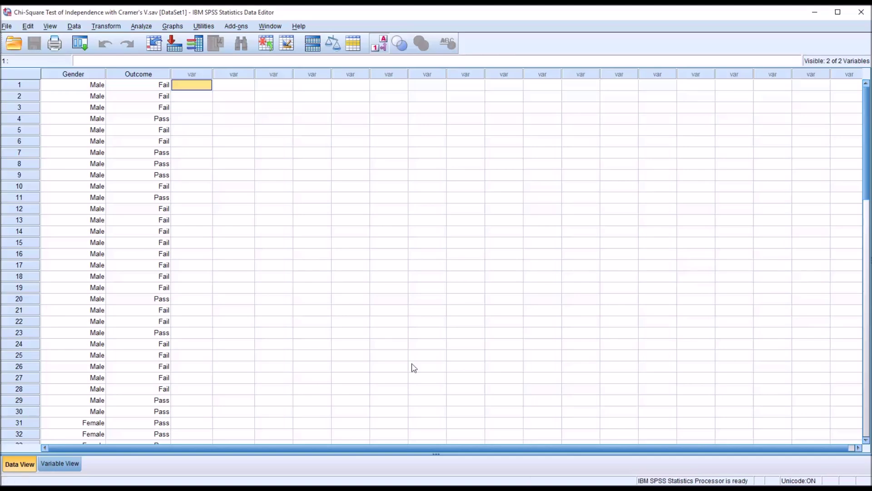
Step: Start a Crosstabs analysis with Display clustered bar charts checked
left_click(142, 25)
mouse_move(159, 53)
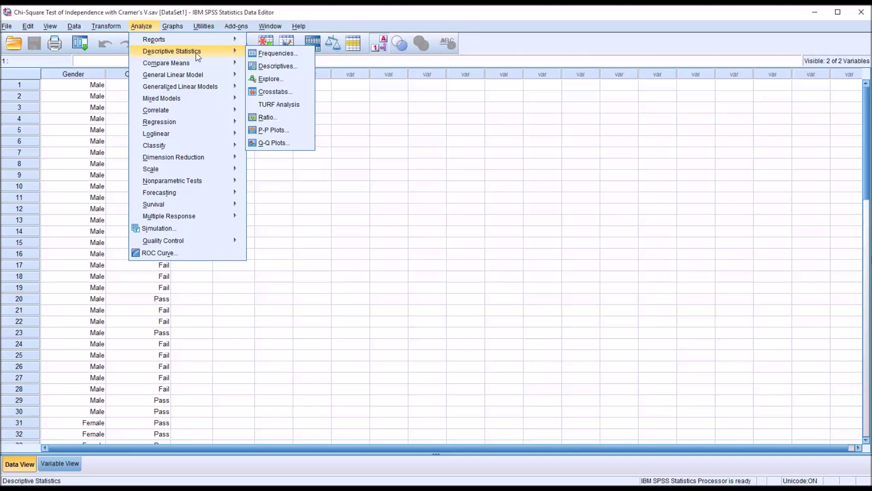
left_click(276, 93)
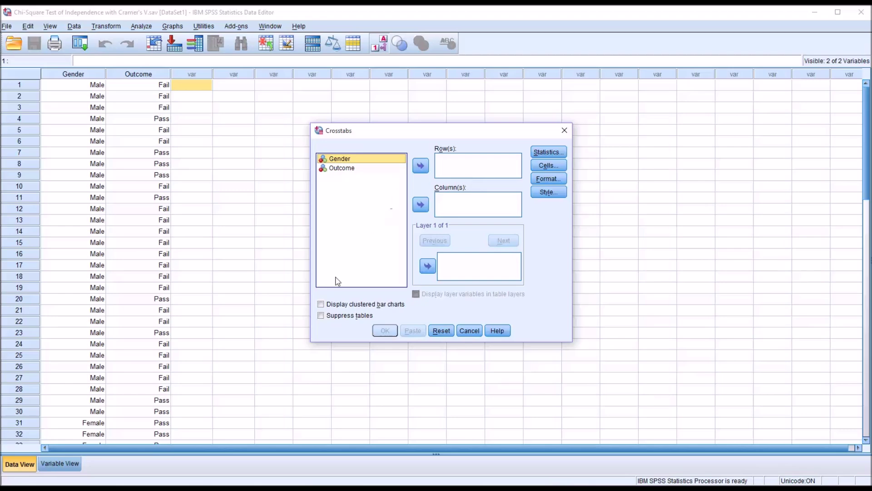
left_click(321, 304)
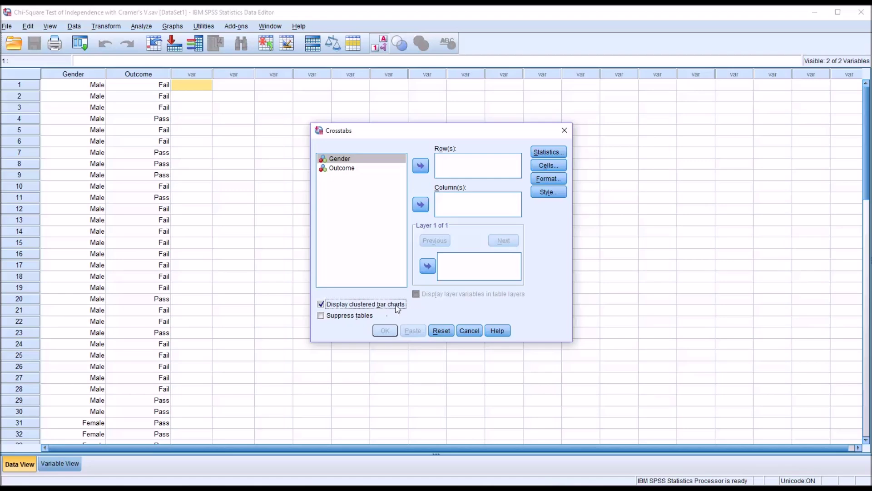
Step: Put Gender in Row(s) and Outcome in Column(s)
left_click(345, 160)
left_click(343, 168)
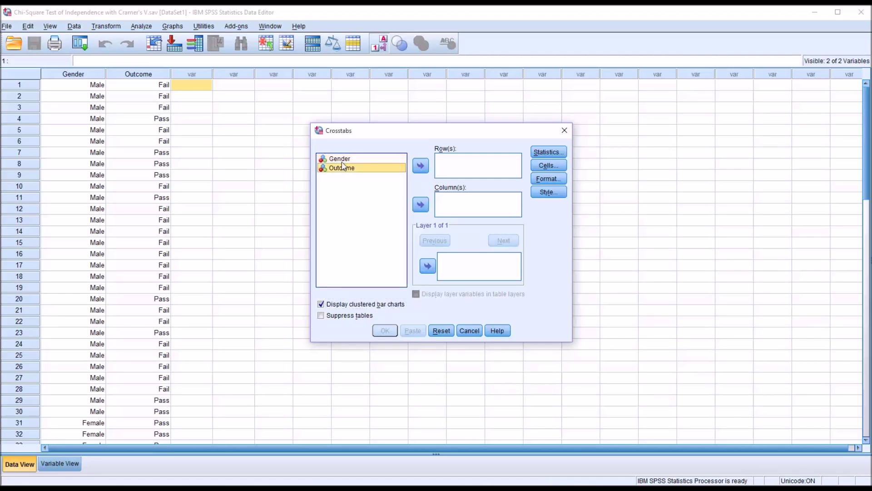
left_click(343, 160)
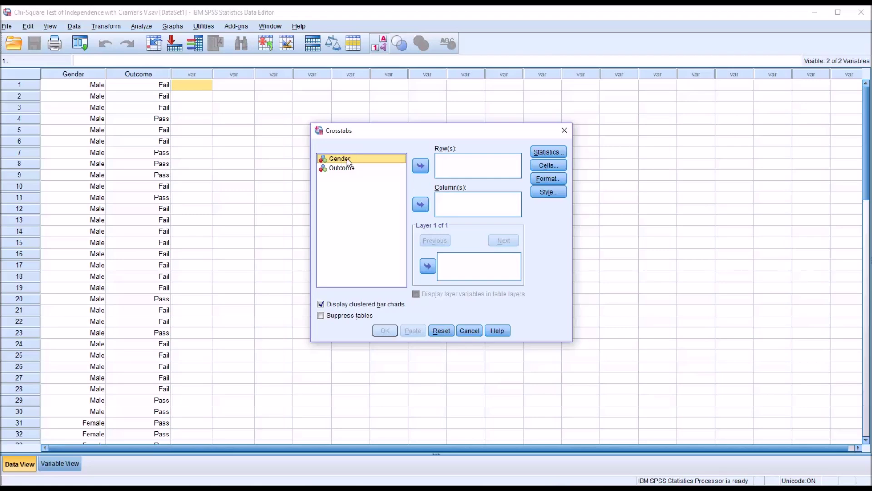
left_click_drag(346, 159, 450, 169)
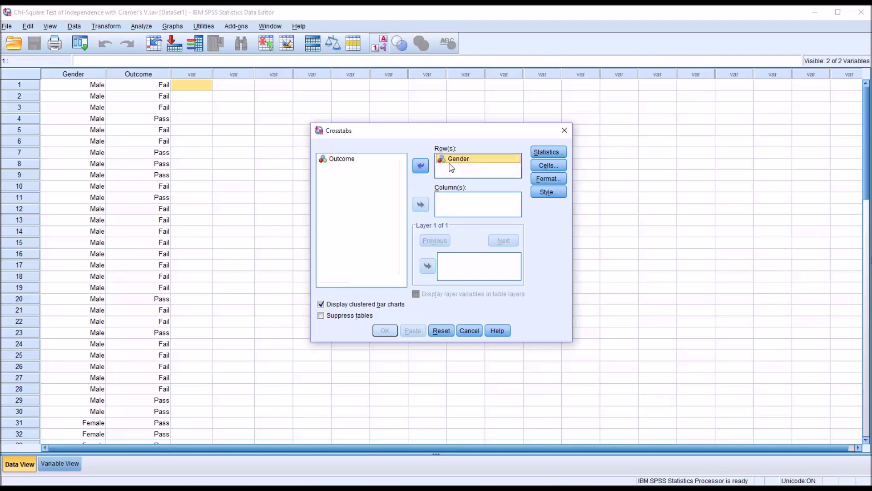
left_click(343, 162)
left_click_drag(340, 164, 449, 209)
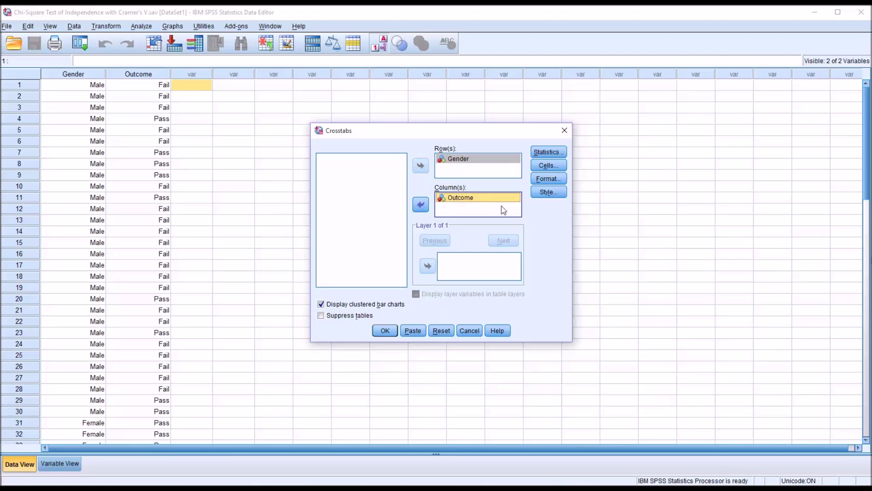
Step: Request Chi-square, Phi and Cramer's V, and Risk statistics for the crosstab
left_click(547, 152)
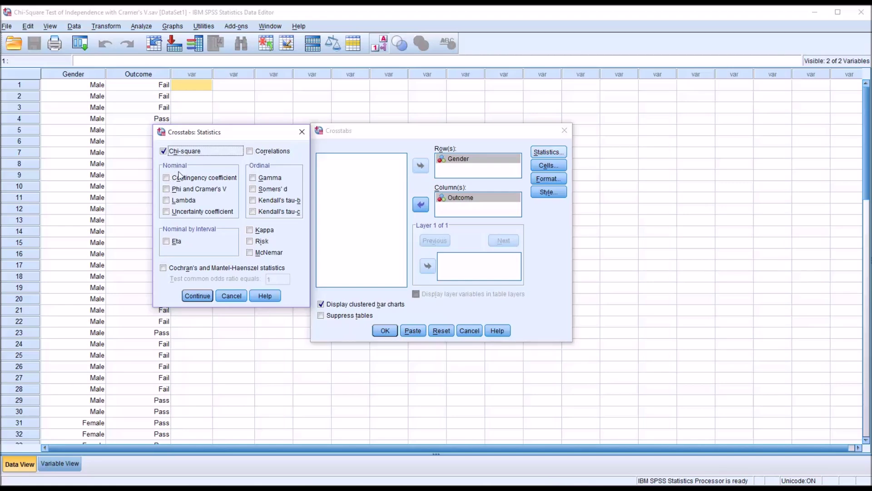
left_click(167, 190)
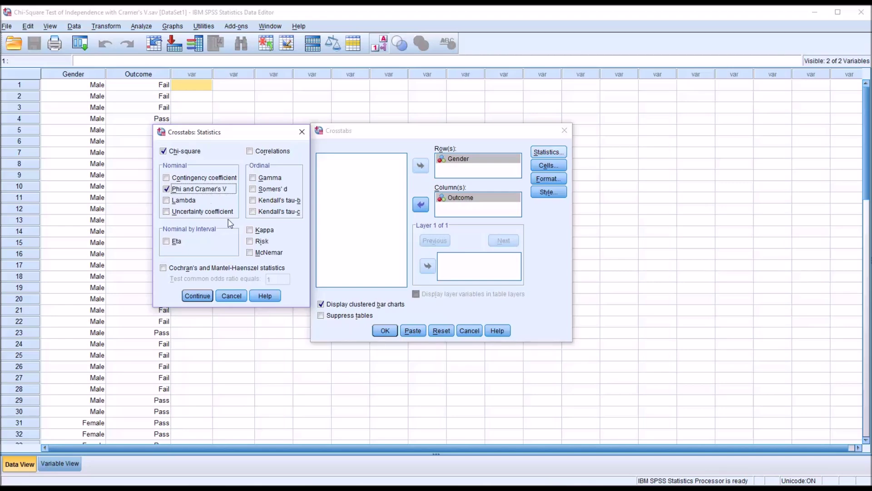
left_click(249, 243)
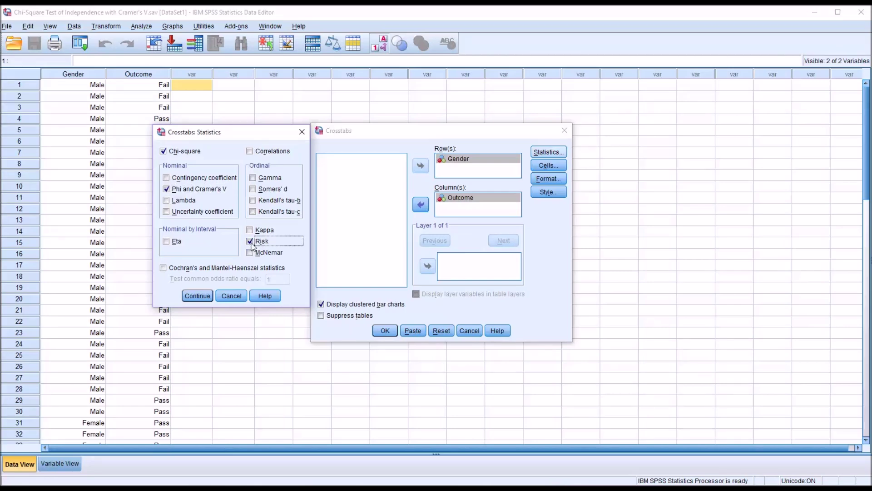
left_click(203, 295)
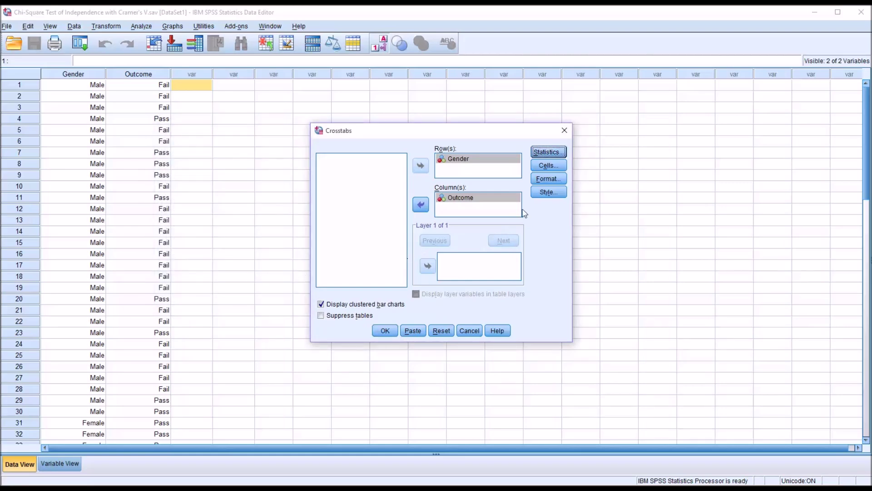
left_click(547, 166)
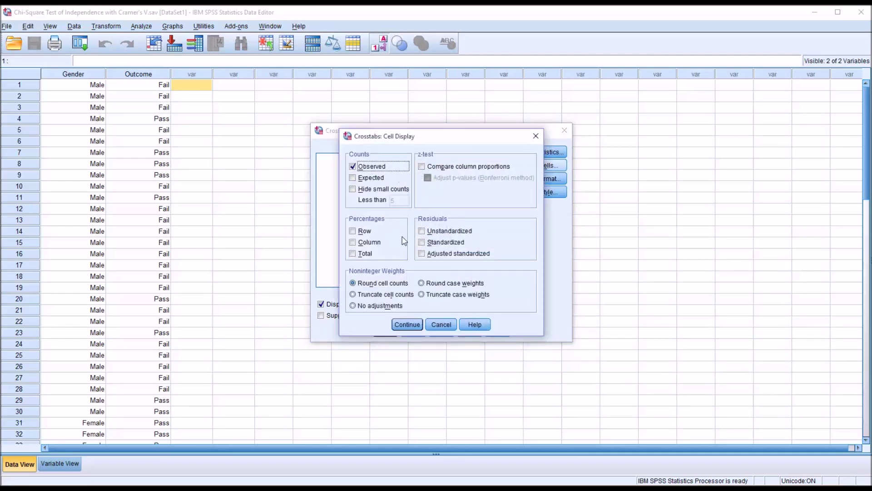
left_click(353, 178)
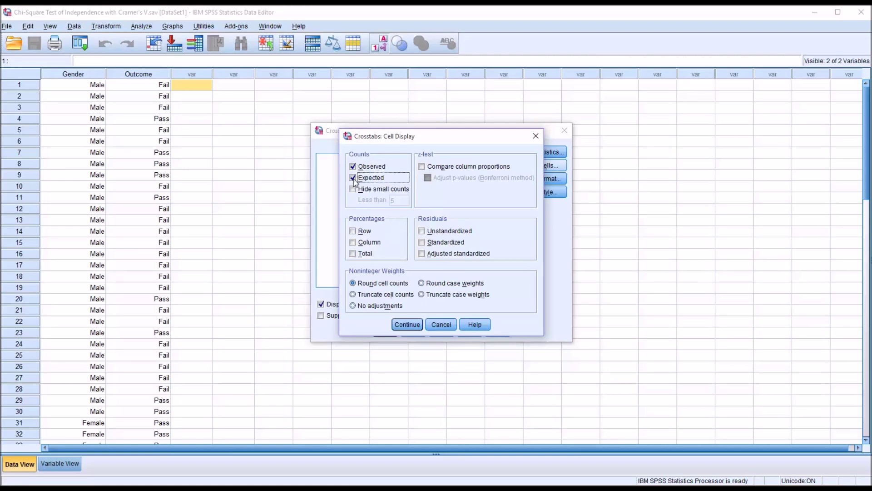
left_click(353, 178)
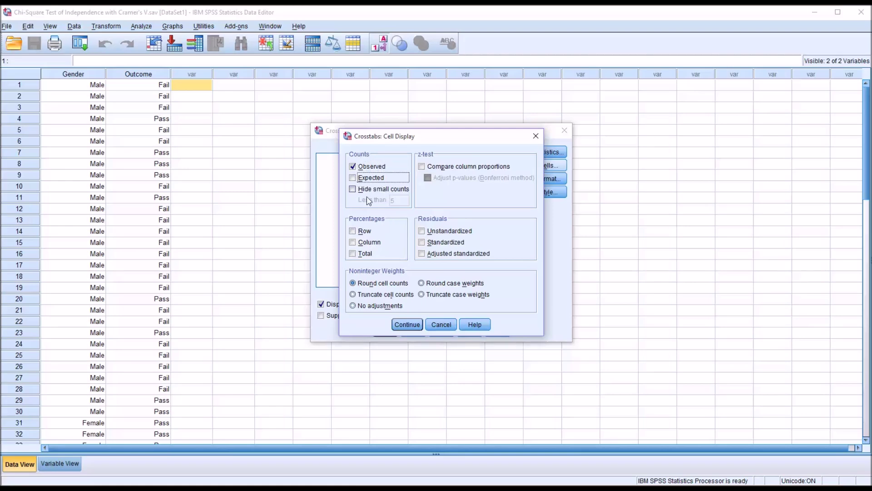
left_click(353, 232)
left_click(353, 242)
left_click(353, 242)
left_click(353, 232)
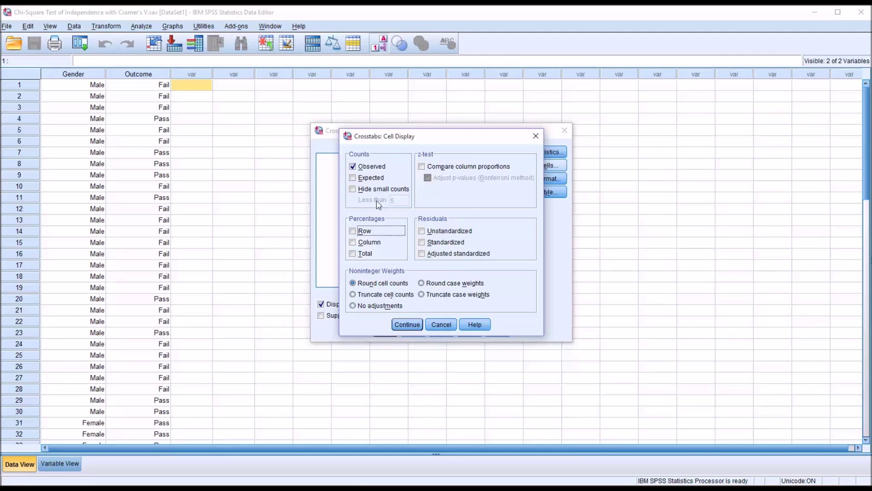
left_click(407, 324)
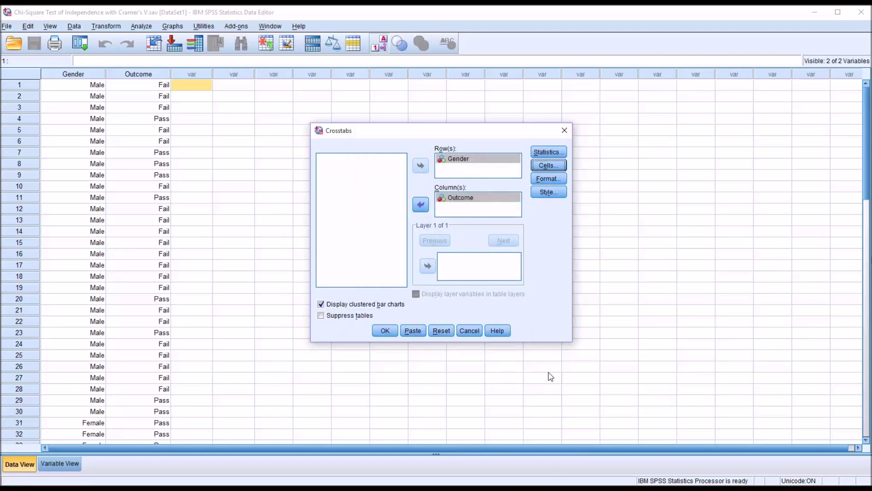
left_click(385, 331)
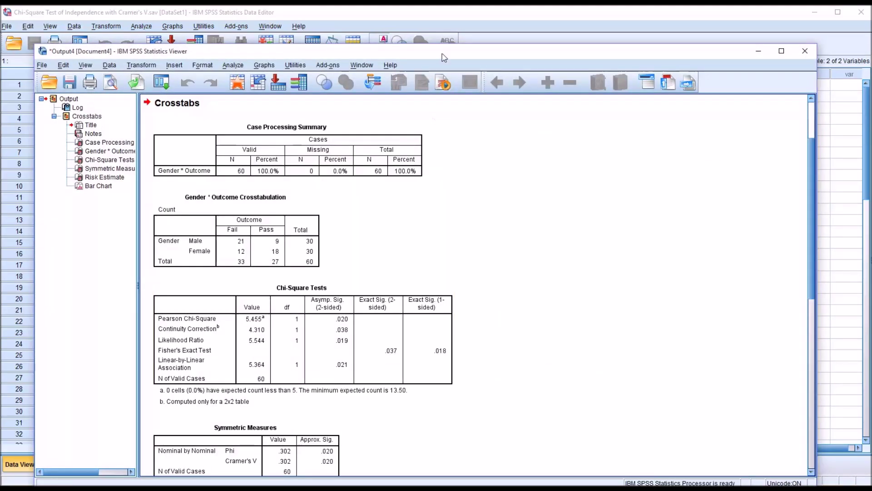
Step: Move the output window up and scroll down through the Gender by Outcome results
left_click_drag(444, 57, 454, 33)
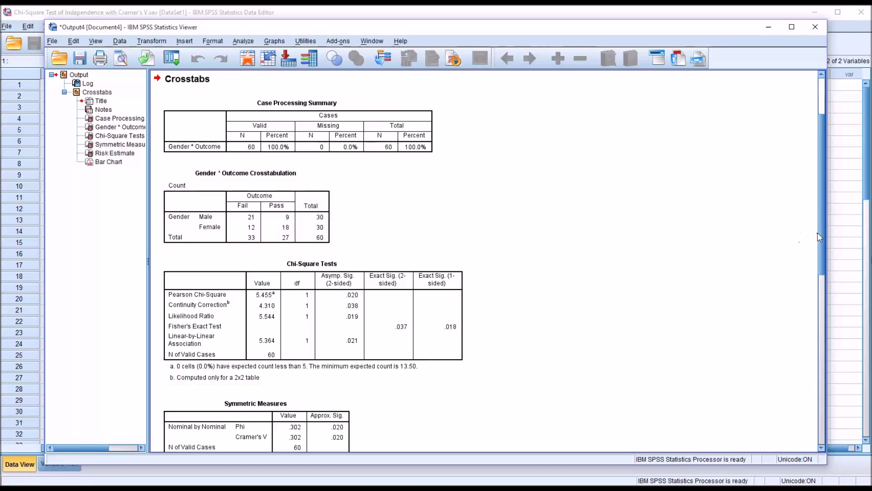
left_click_drag(820, 236, 821, 307)
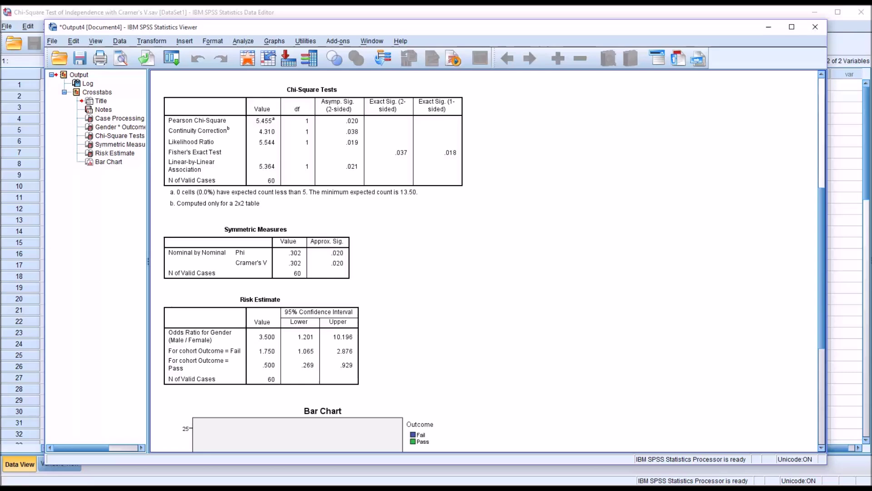
Step: Select the Chi-Square Tests table to inspect Fisher's Exact significance (.037 two-sided, .018 one-sided)
left_click(219, 126)
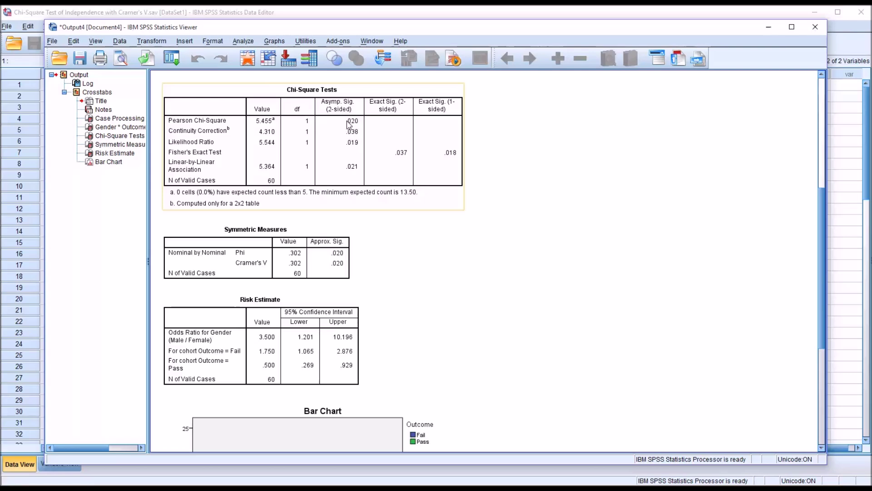
left_click(484, 318)
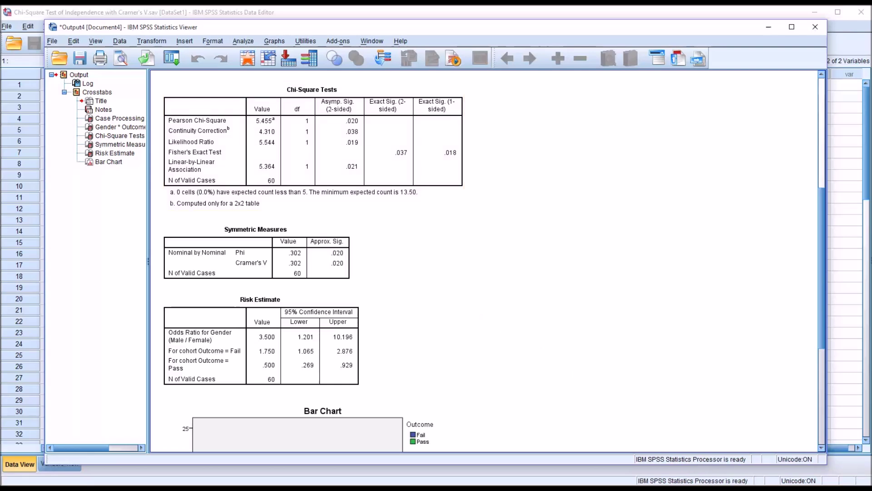
left_click(207, 168)
left_click(351, 141)
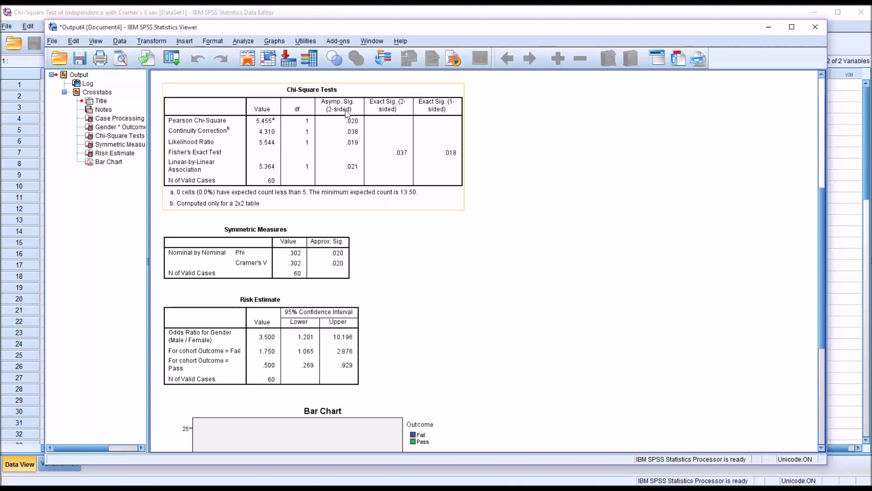
Step: Deselect the table and scroll down to the bar chart of Fail and Pass counts by gender
left_click(481, 182)
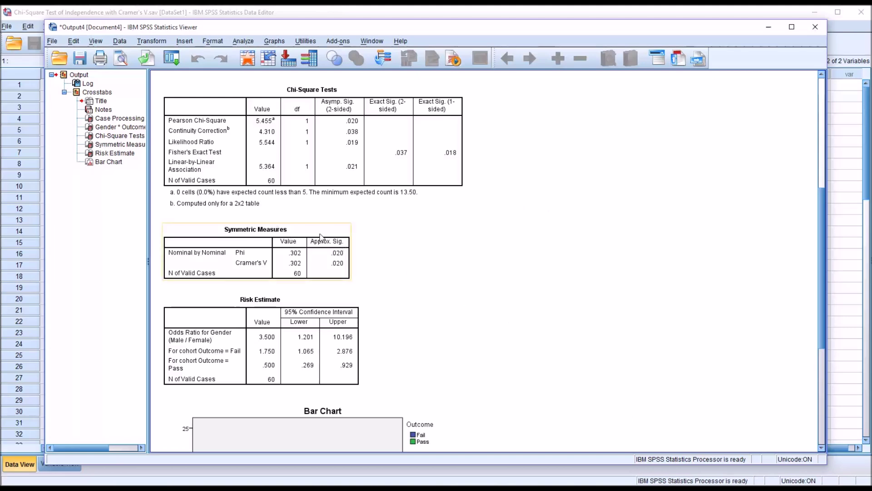
left_click_drag(822, 234, 821, 296)
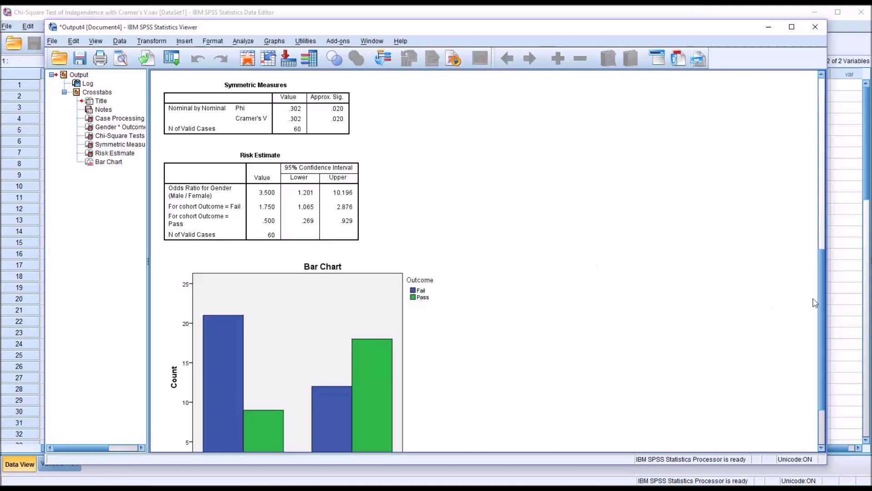
Step: Scroll further and select the Risk Estimate table (odds ratio 3.500) above the full bar chart
left_click_drag(821, 299, 818, 330)
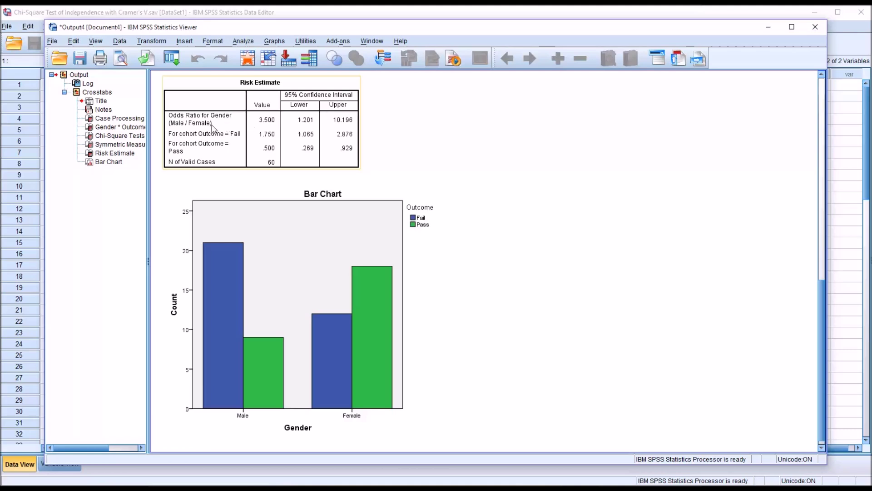
left_click(448, 258)
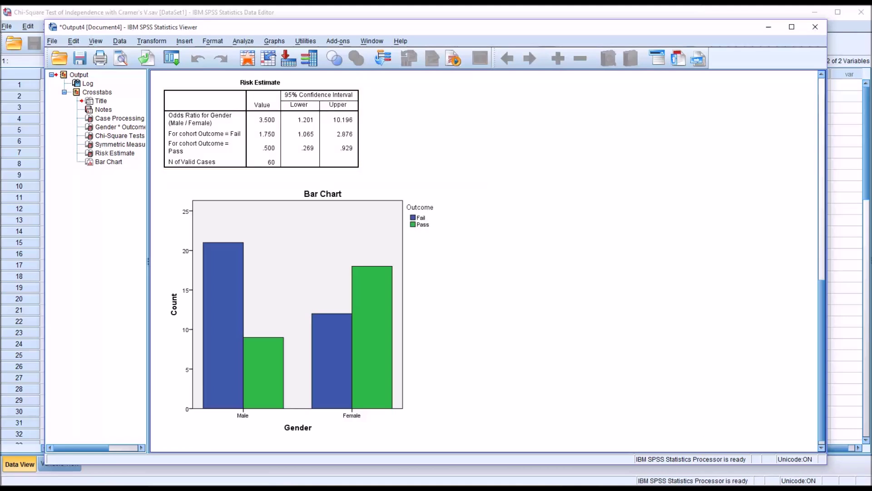
left_click(279, 127)
scroll(822, 420, "down", 1)
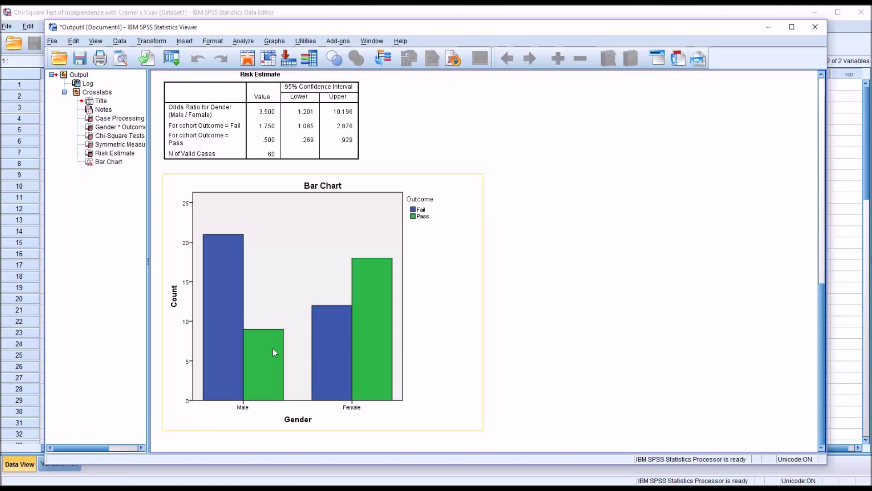
left_click(523, 413)
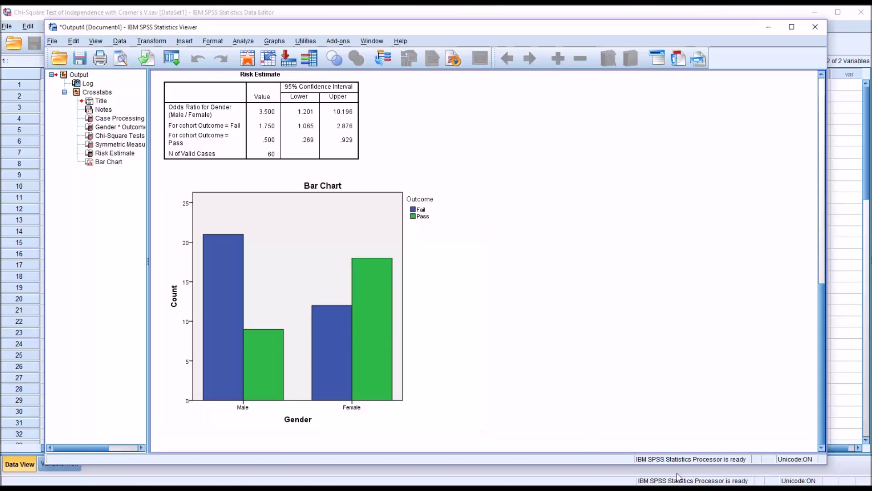